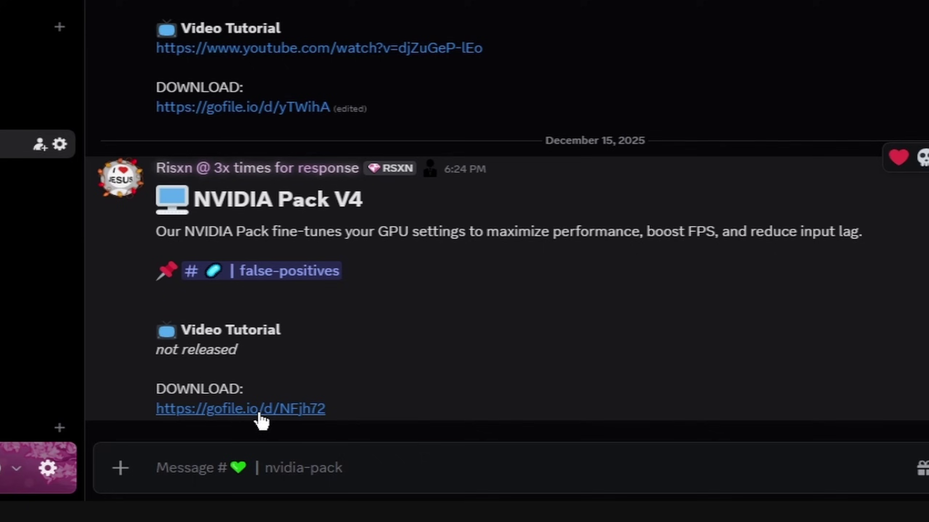
# Step: Download the NVIDIA PACK V4 archive from the gofile link posted in the Discord channel
pyautogui.click(252, 417)
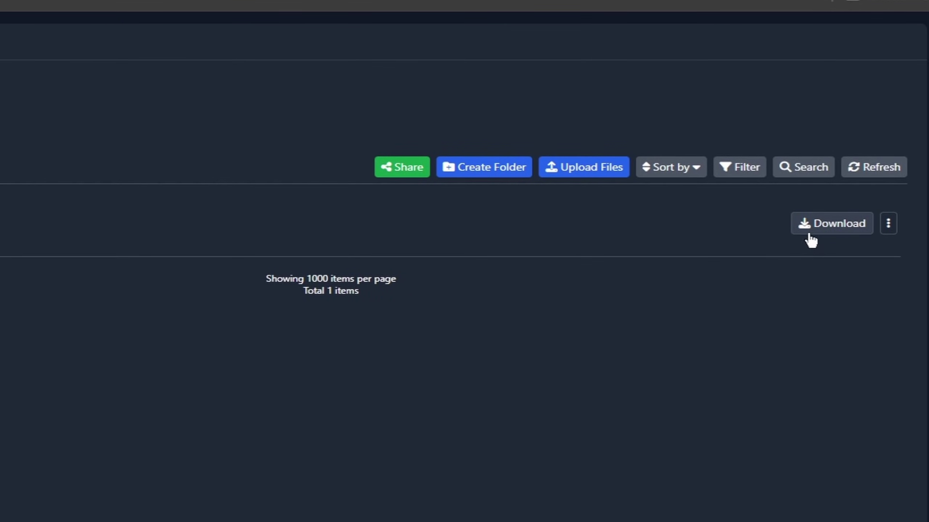
pyautogui.click(827, 224)
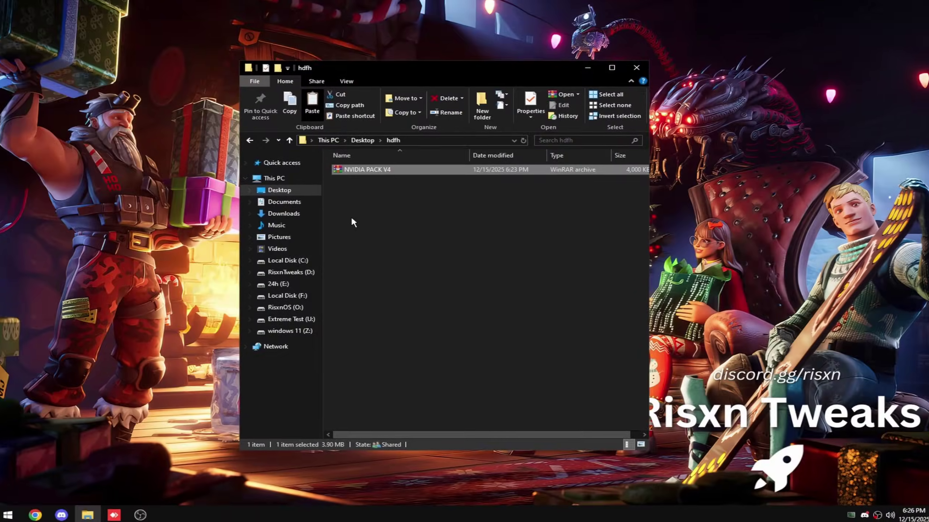
# Step: Extract the NVIDIA PACK V4 archive, open the extracted folder and bring up NVCleanstall_1.19.0's context menu
pyautogui.rightClick(388, 169)
pyautogui.click(433, 224)
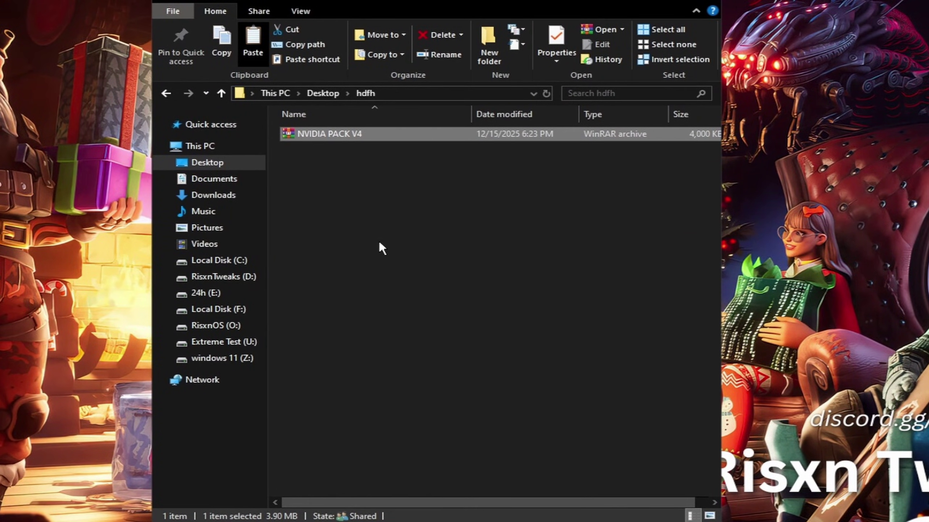
pyautogui.doubleClick(318, 134)
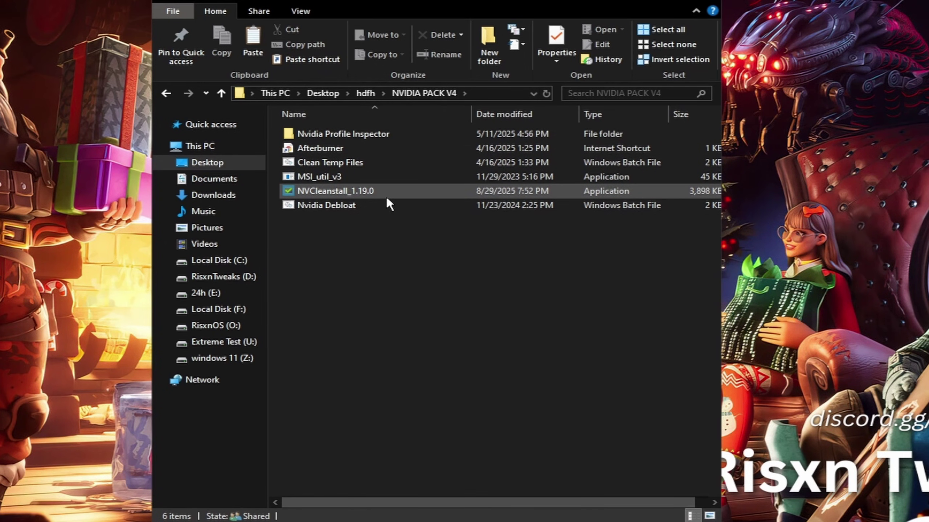
pyautogui.rightClick(362, 196)
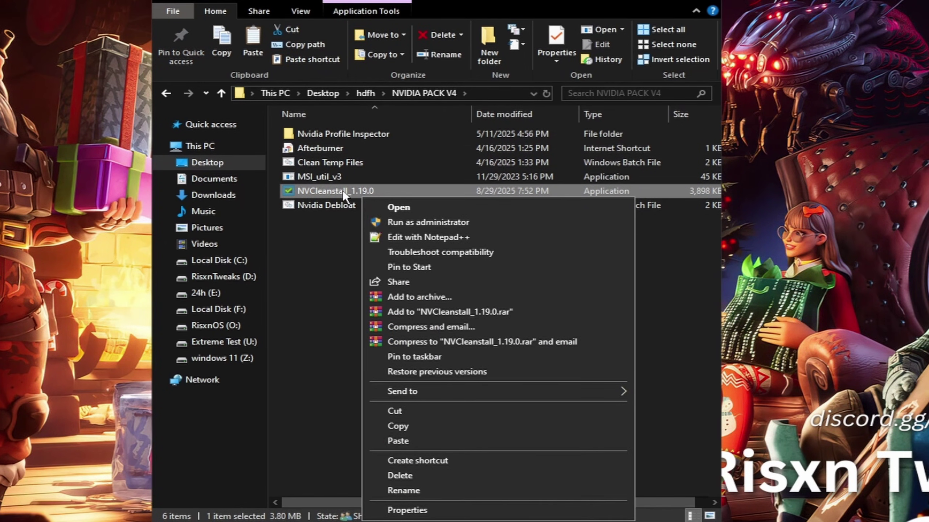
# Step: Run NVCleanstall as administrator and manually pick driver 572.60 for Windows 10/11 64-bit Desktop DCH
pyautogui.click(427, 219)
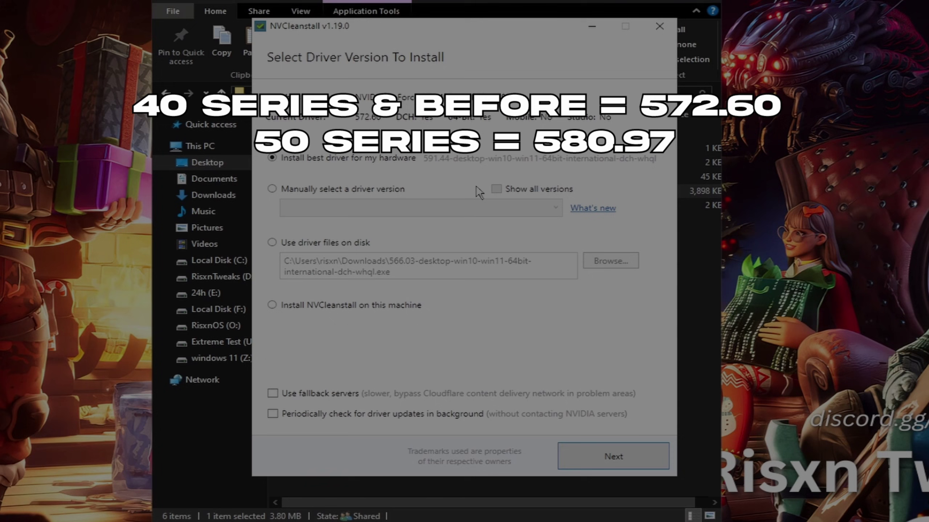
pyautogui.click(397, 190)
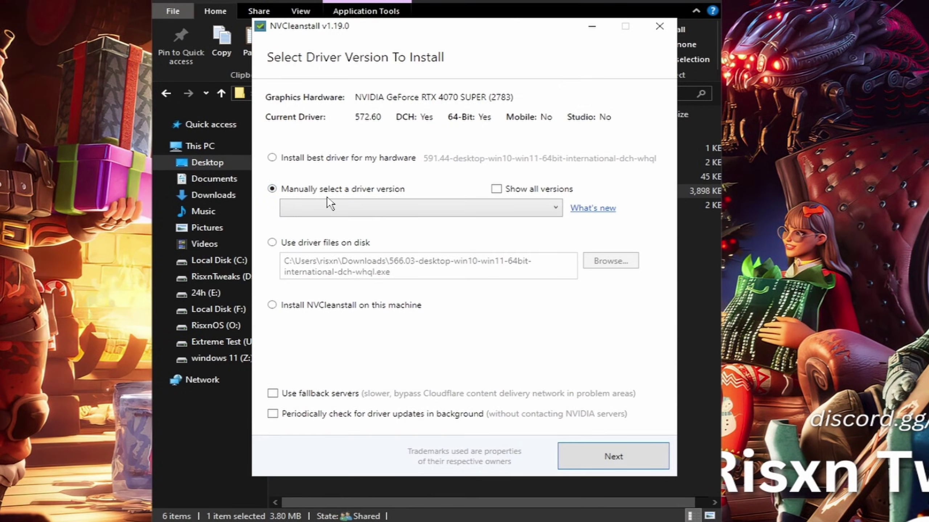
pyautogui.click(387, 209)
pyautogui.scroll(-5, 386, 319)
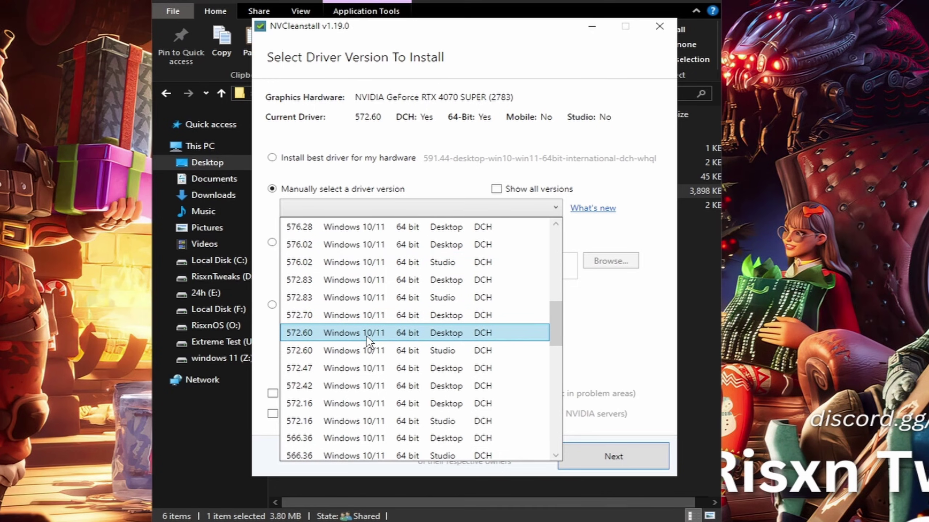
pyautogui.click(454, 333)
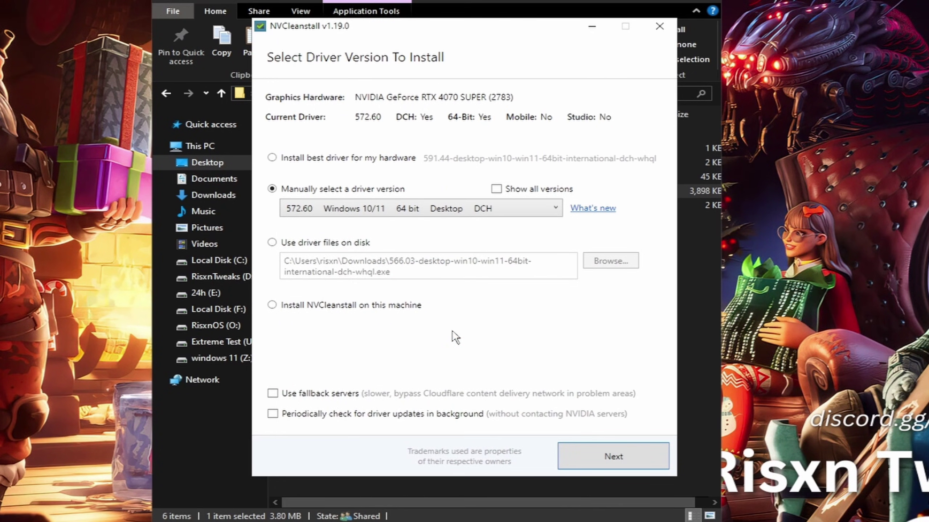
# Step: Keep only the display driver and enable unattended express installation, no automatic reboot, and clean installation
pyautogui.click(631, 453)
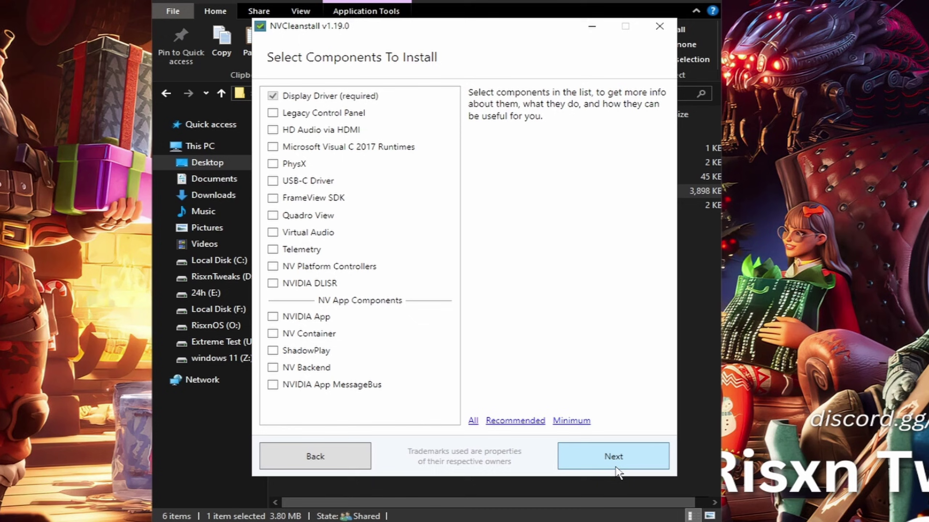
pyautogui.click(626, 465)
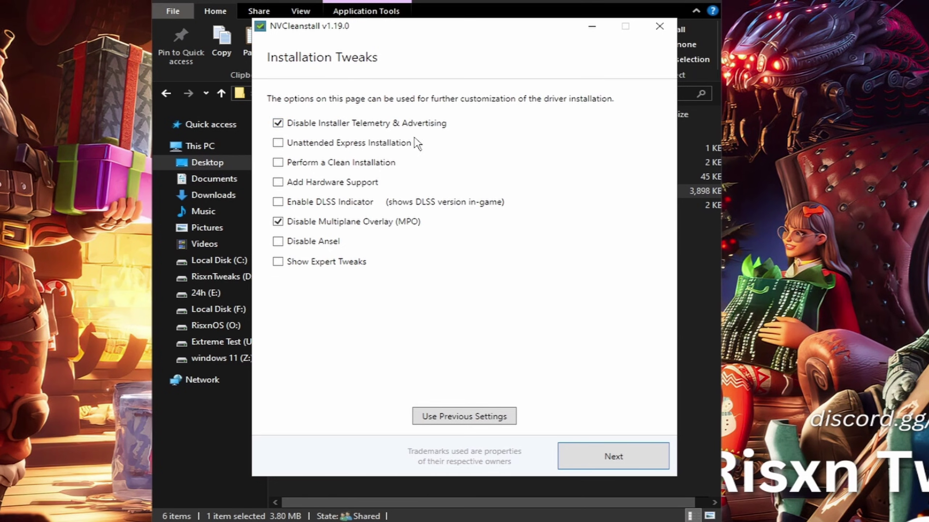
pyautogui.click(353, 148)
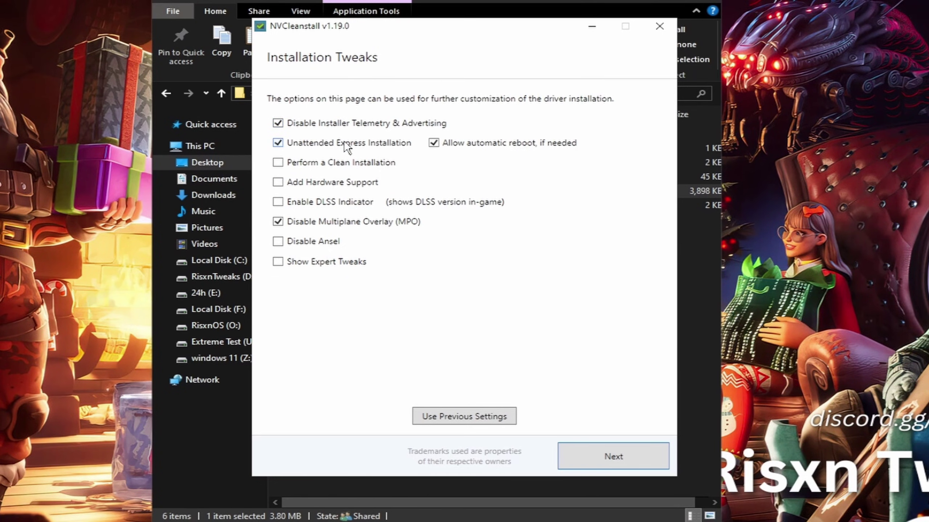
pyautogui.click(476, 146)
pyautogui.click(343, 162)
# Step: Disable telemetry and HDCP, enable MSI and Easy-Anti-Cheat signing, then build and install the driver
pyautogui.click(308, 264)
pyautogui.scroll(-1, 342, 264)
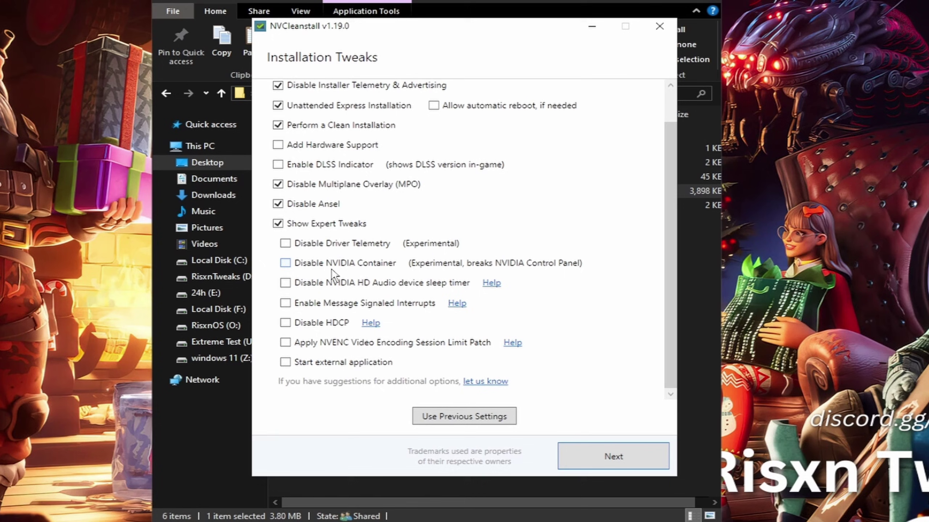
pyautogui.click(355, 244)
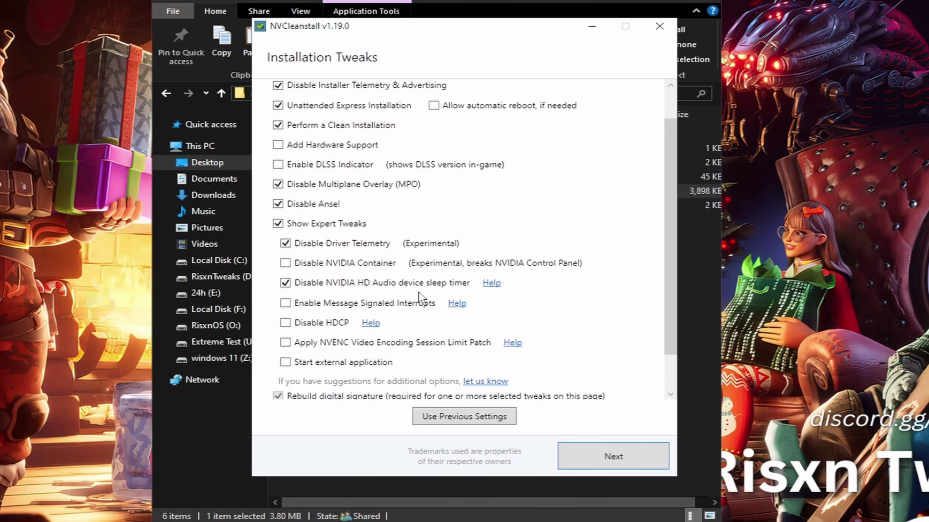
pyautogui.click(356, 303)
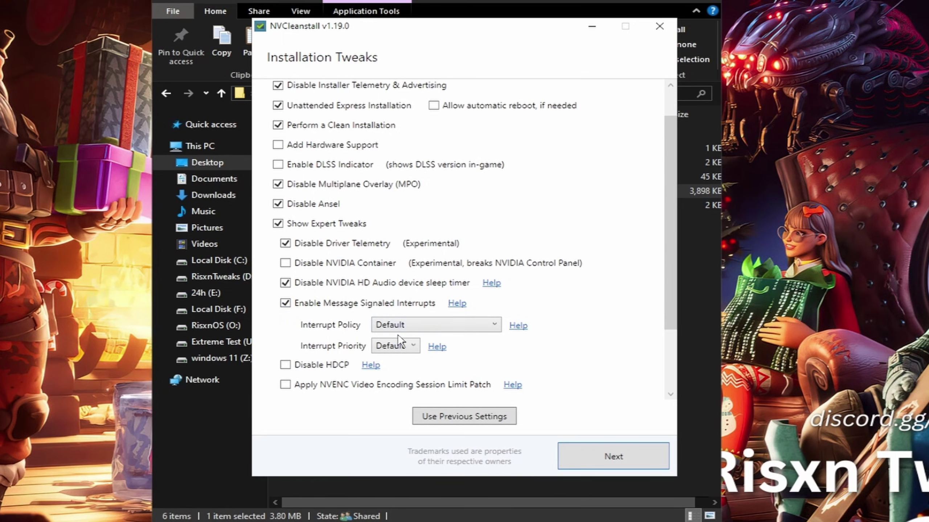
pyautogui.scroll(-3, 362, 358)
pyautogui.click(319, 280)
pyautogui.click(345, 370)
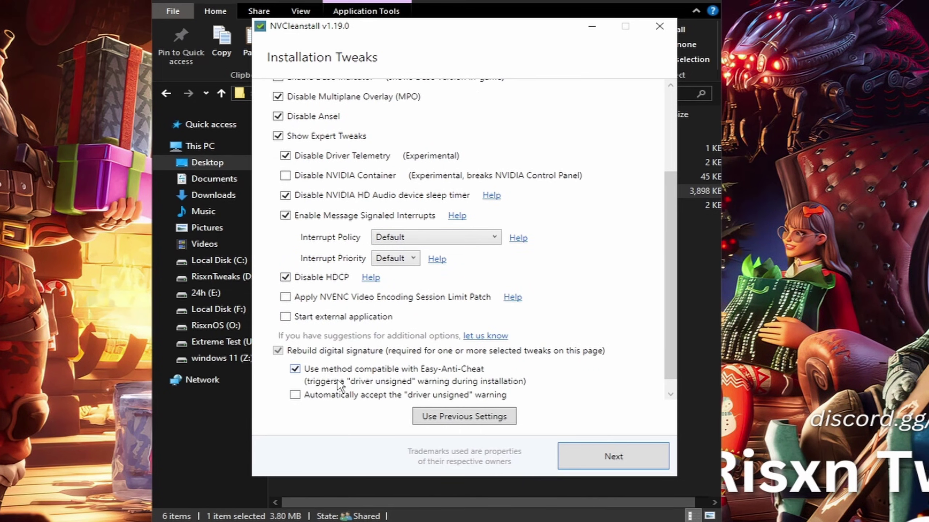
pyautogui.scroll(-1, 357, 394)
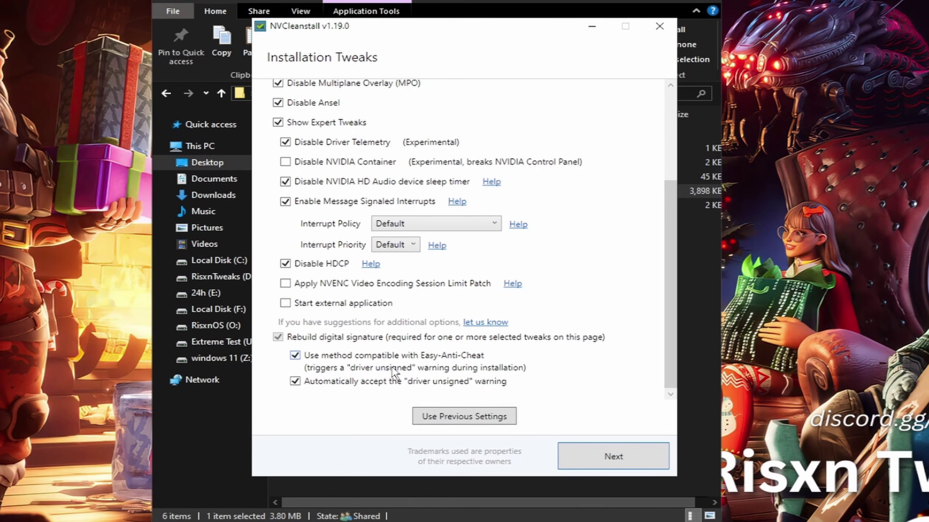
pyautogui.click(622, 459)
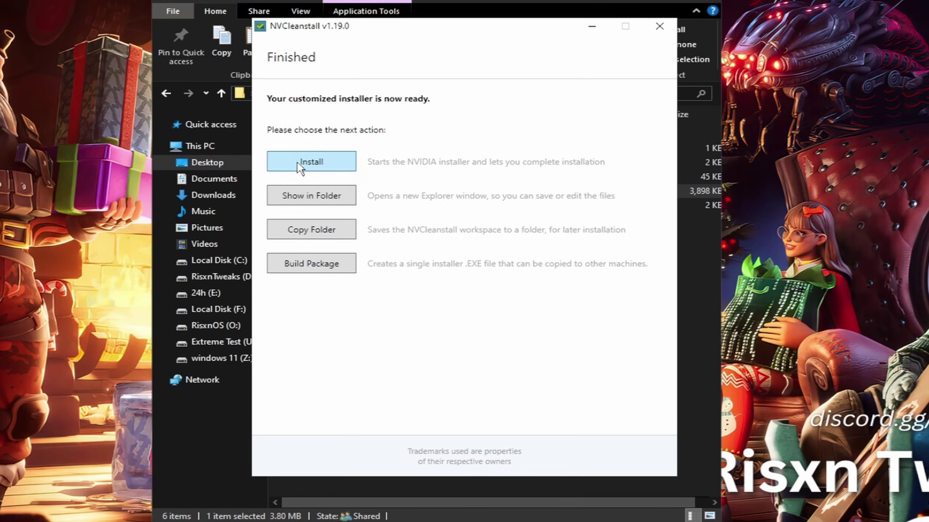
pyautogui.click(310, 159)
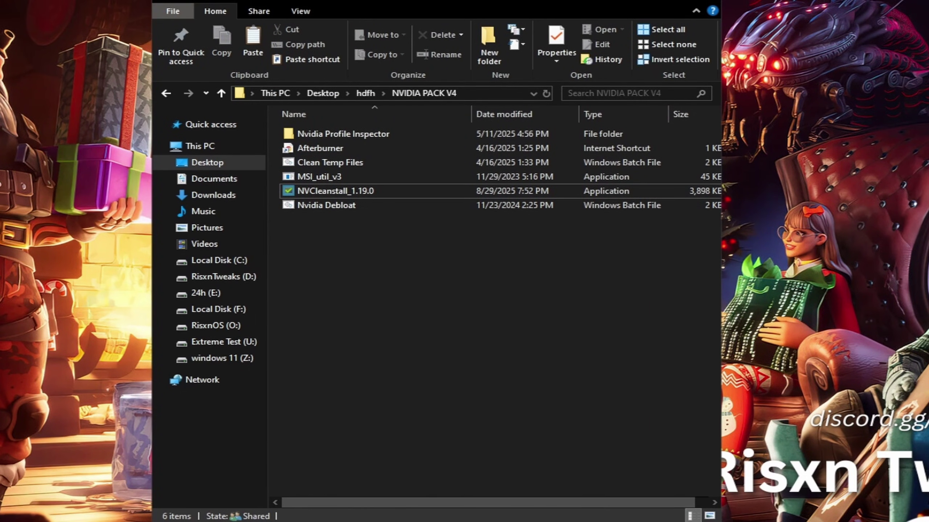
pyautogui.rightClick(392, 513)
pyautogui.click(420, 476)
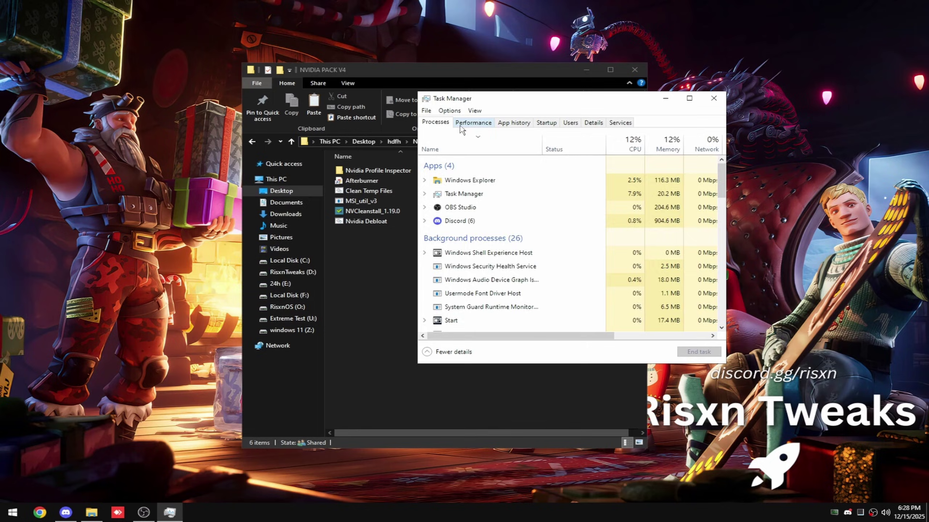
pyautogui.click(472, 123)
pyautogui.click(494, 307)
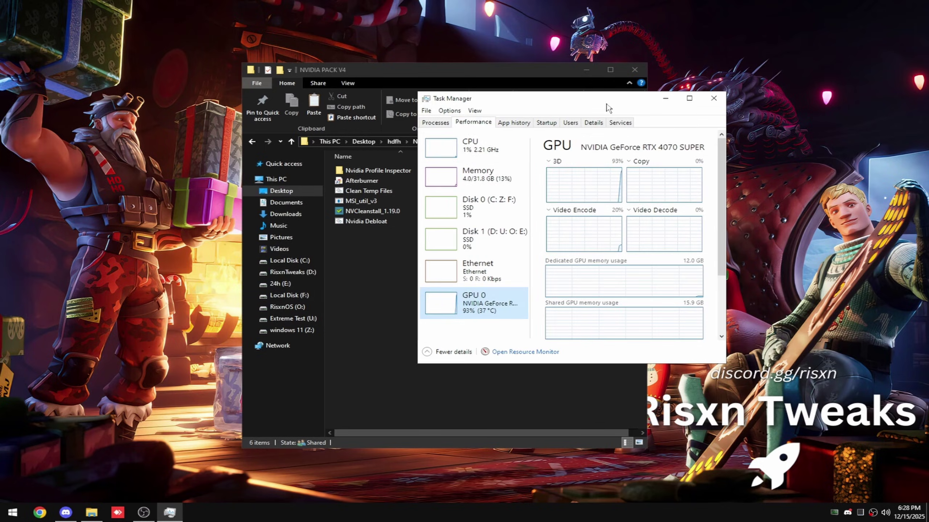
pyautogui.click(689, 98)
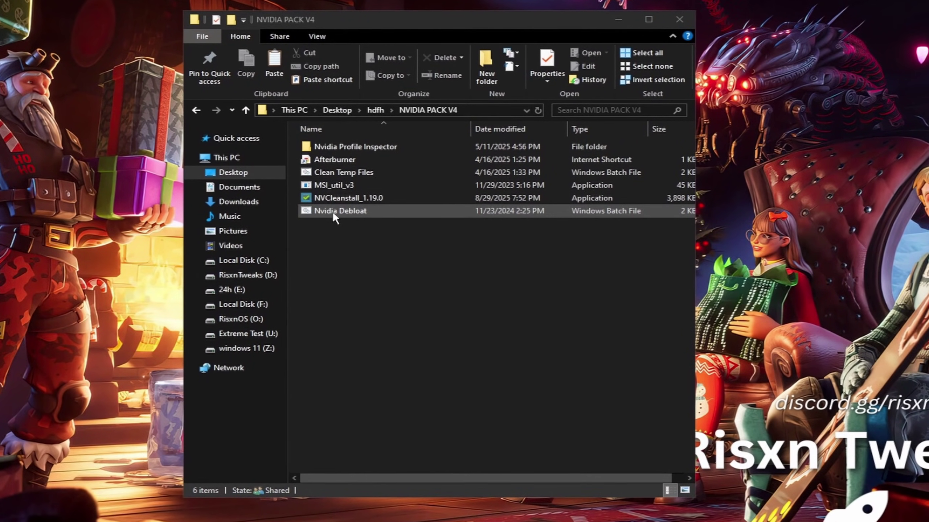
# Step: Run the Nvidia Debloat script as administrator so it removes NVIDIA telemetry and extra software
pyautogui.click(375, 218)
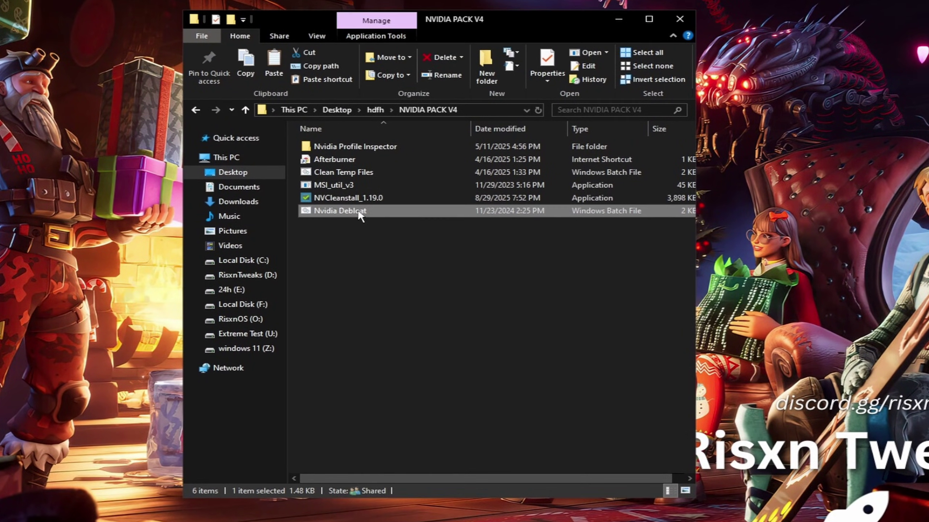
pyautogui.rightClick(356, 211)
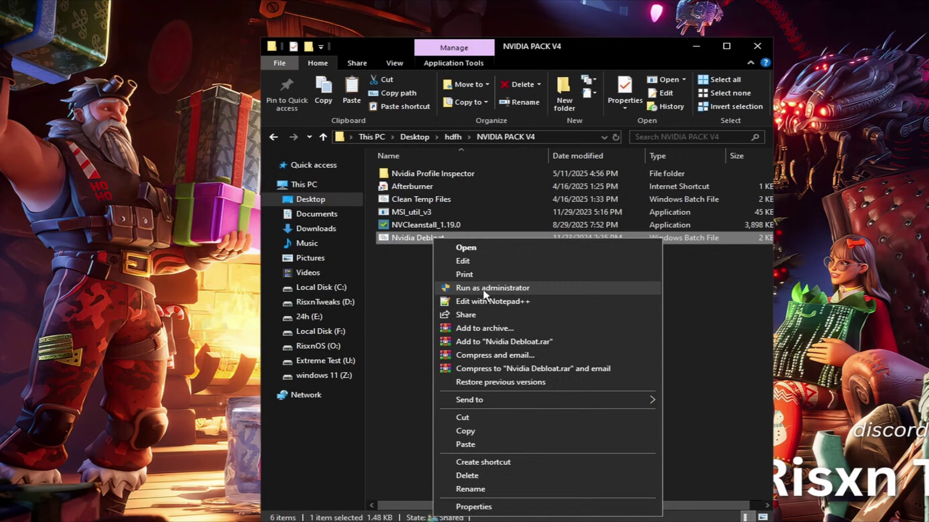
pyautogui.click(428, 262)
pyautogui.click(317, 199)
pyautogui.press('Escape')
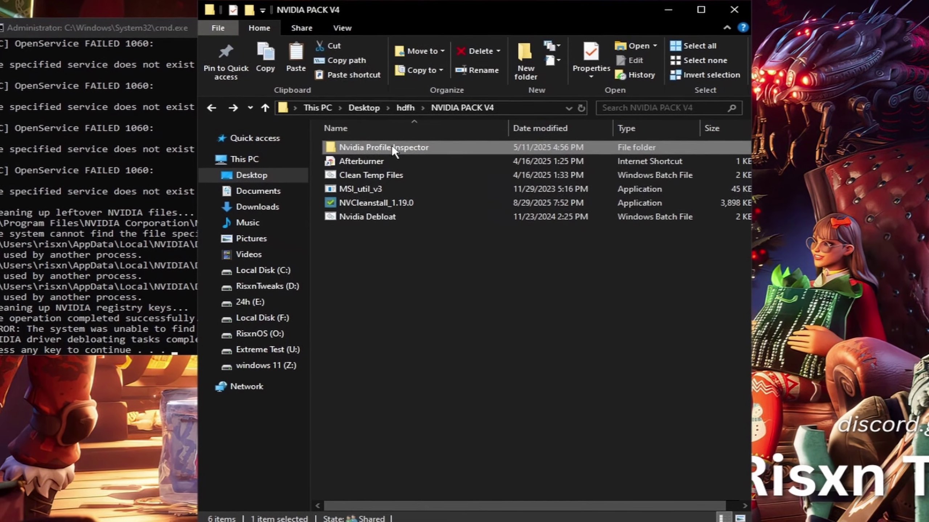
# Step: Import Risxn Free.nip into NVIDIA Profile Inspector, run as administrator, and apply the changes
pyautogui.doubleClick(450, 175)
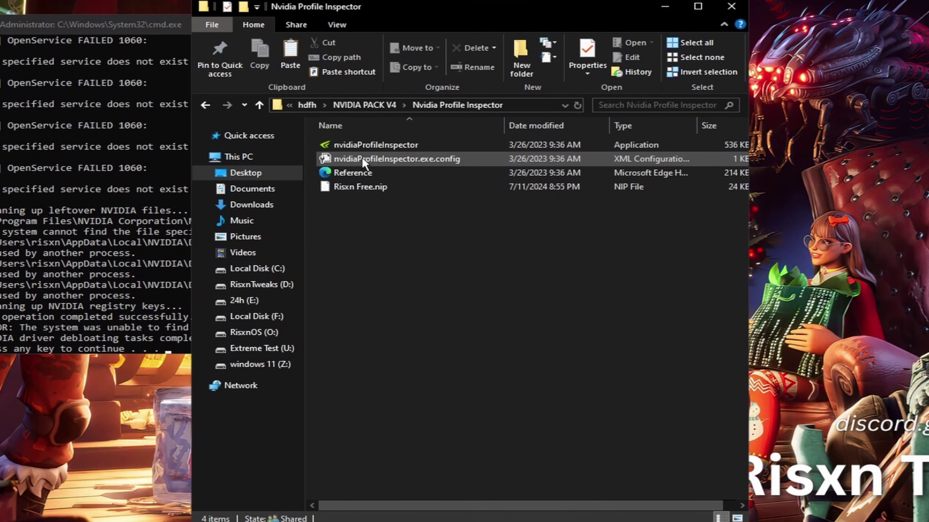
pyautogui.click(436, 176)
pyautogui.rightClick(378, 146)
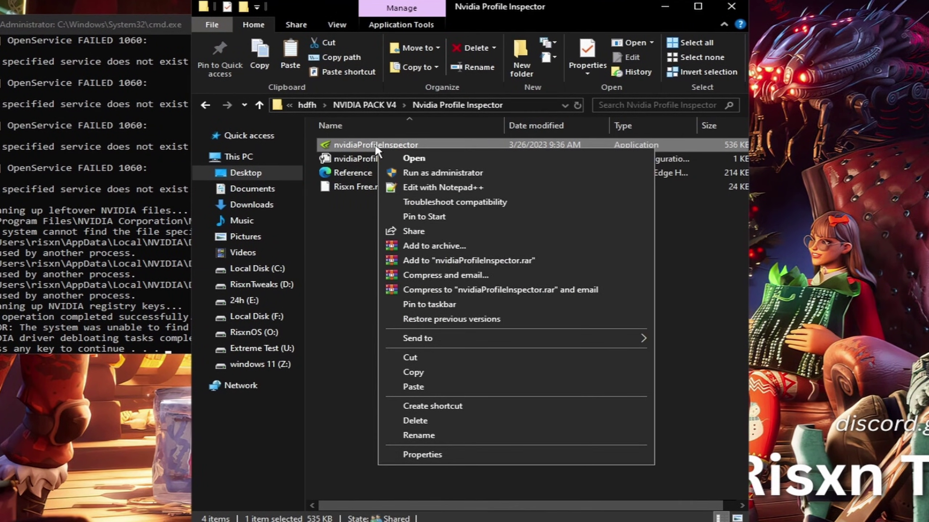
pyautogui.click(442, 175)
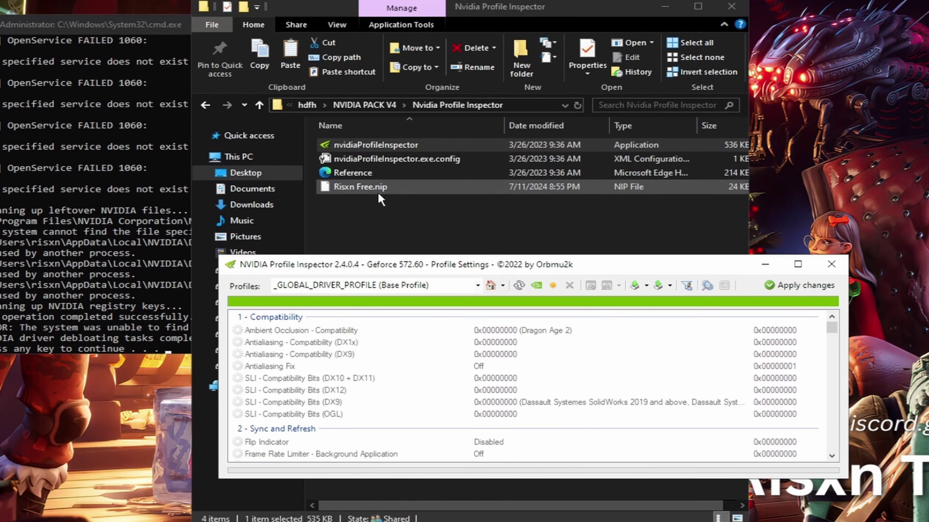
pyautogui.moveTo(373, 189); pyautogui.dragTo(425, 358)
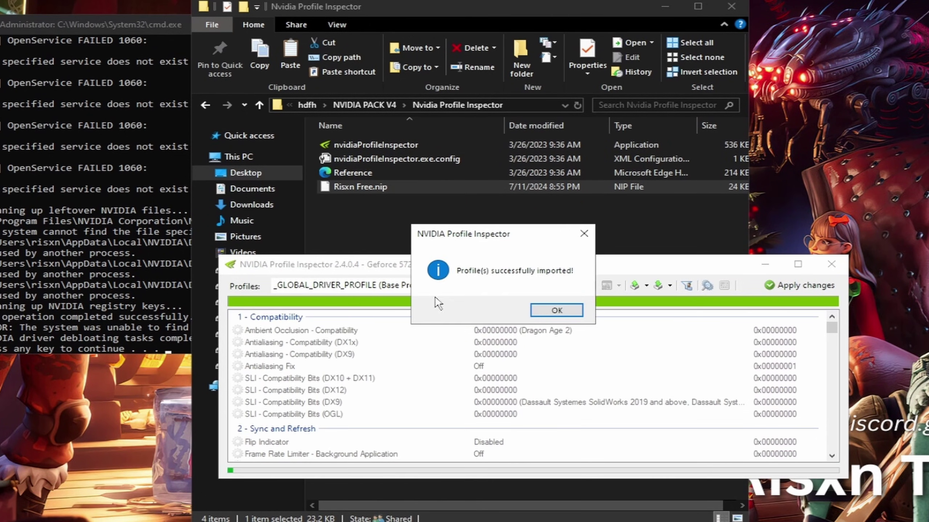
pyautogui.click(551, 311)
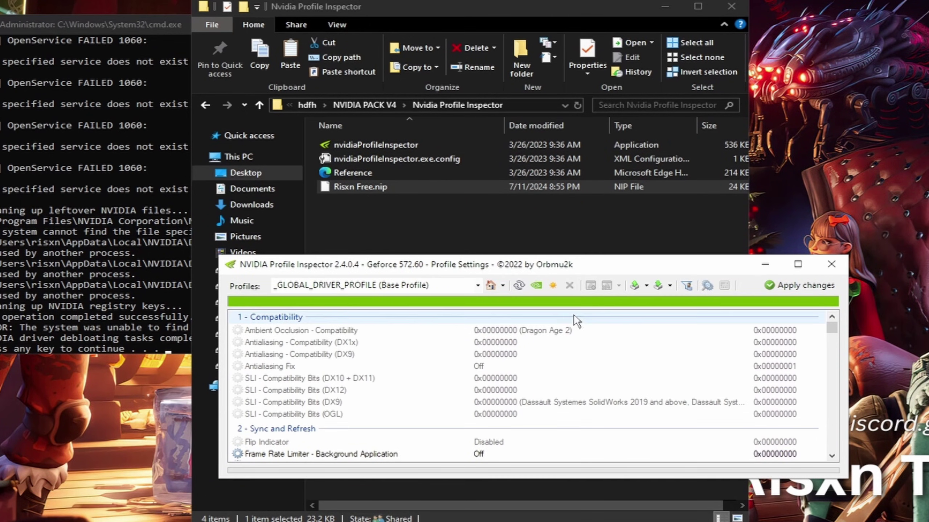
pyautogui.click(799, 285)
pyautogui.click(831, 264)
pyautogui.hotkey('alt', 'Up')
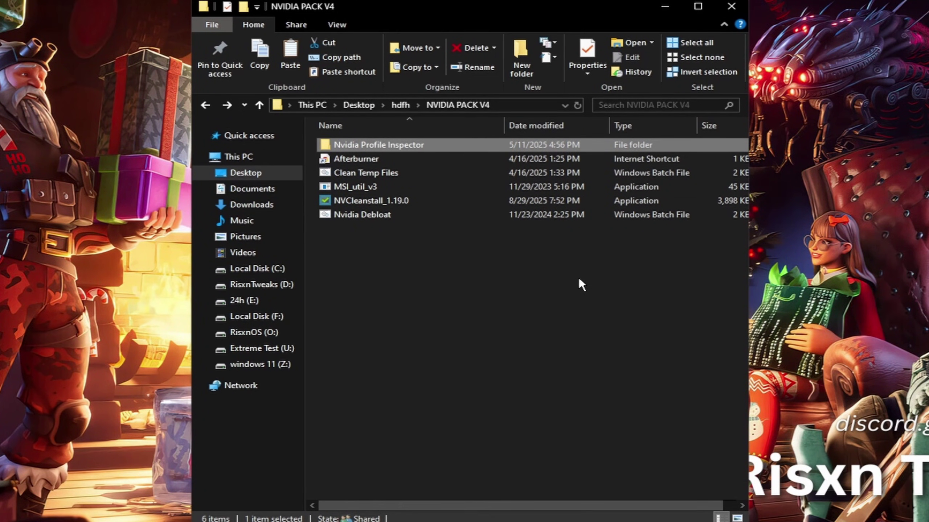
# Step: Run MSI_util_v3 as administrator and confirm MSI mode is enabled for the RTX 4070 SUPER
pyautogui.click(374, 185)
pyautogui.rightClick(353, 186)
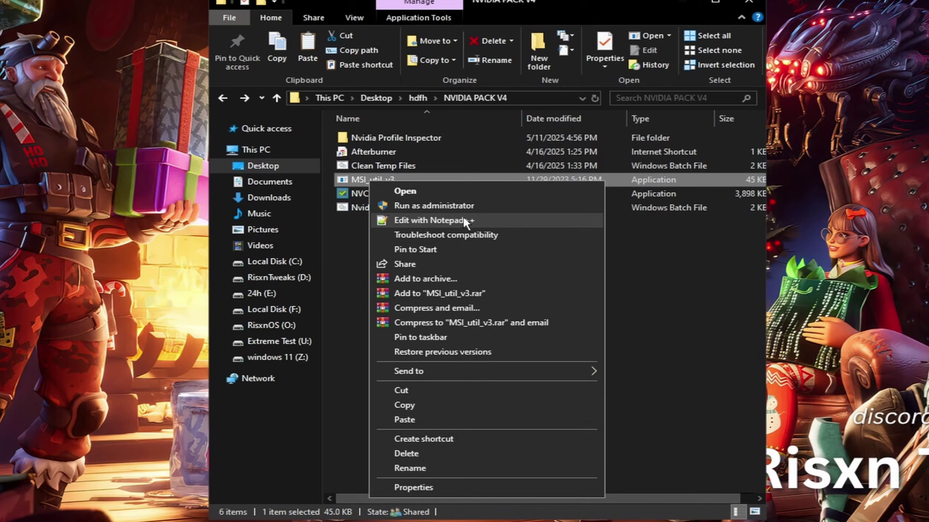
pyautogui.click(433, 206)
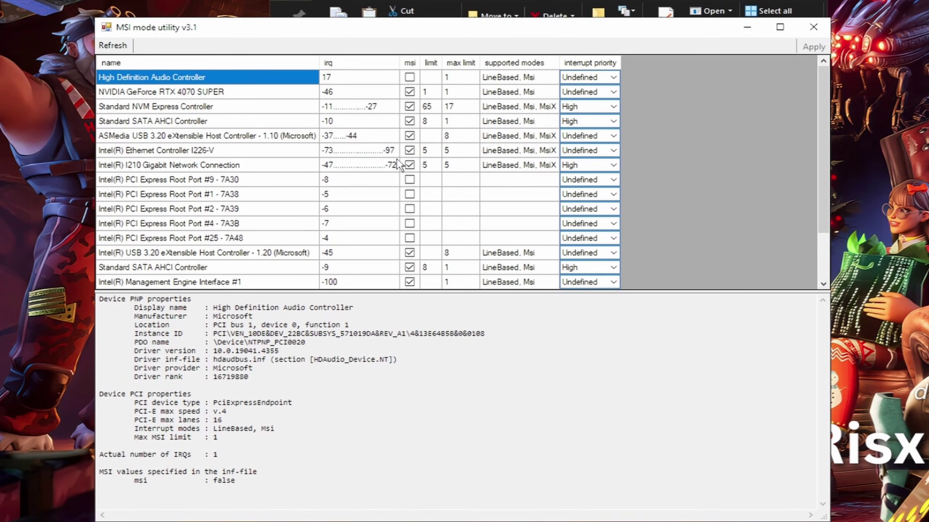
pyautogui.click(293, 89)
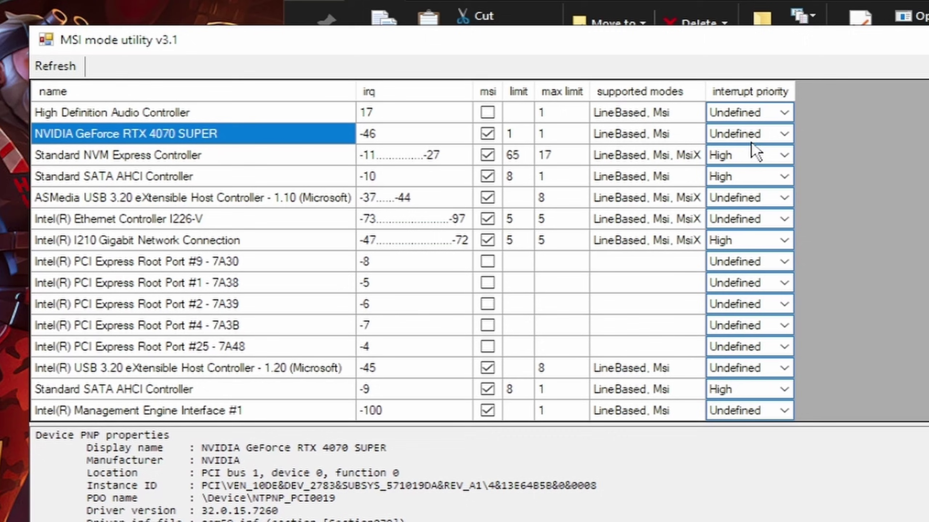
pyautogui.click(742, 134)
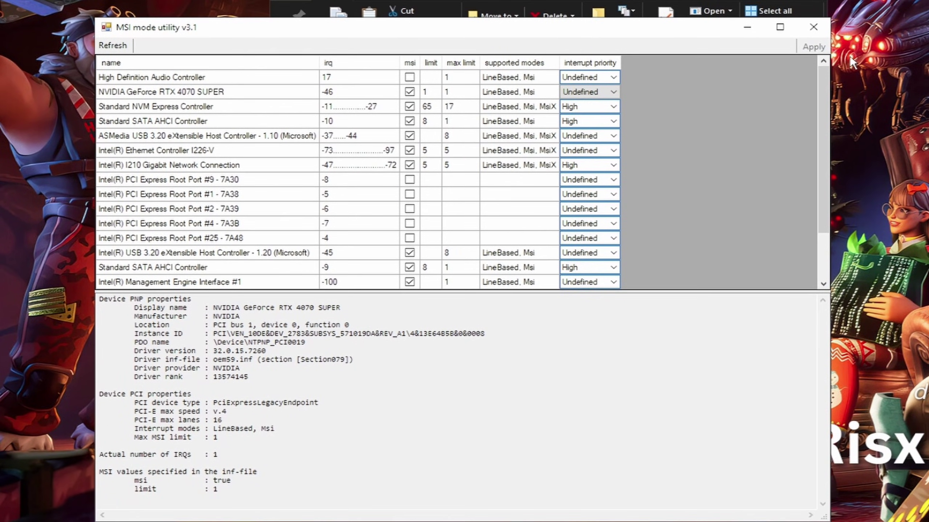
pyautogui.click(814, 28)
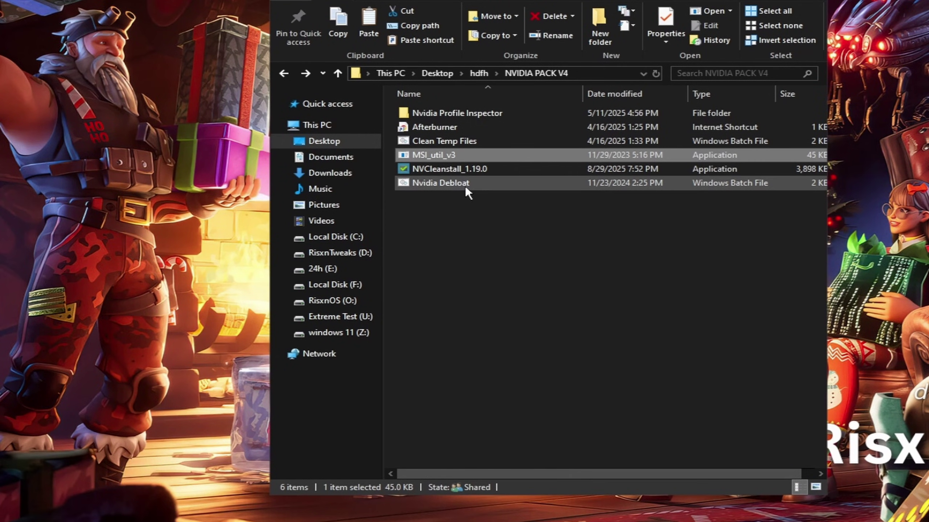
# Step: Run Clean Temp Files as administrator to clear all temporary files
pyautogui.rightClick(460, 140)
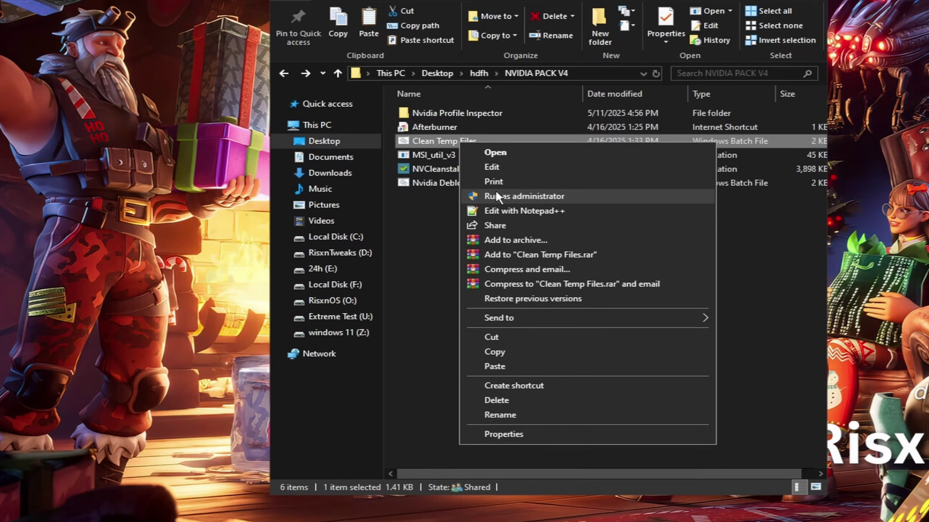
pyautogui.click(497, 194)
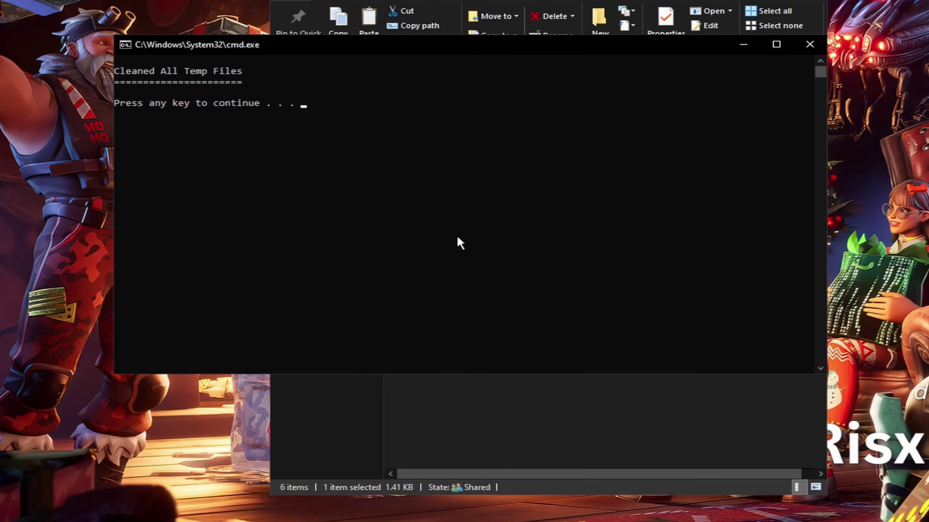
pyautogui.click(810, 44)
pyautogui.doubleClick(459, 130)
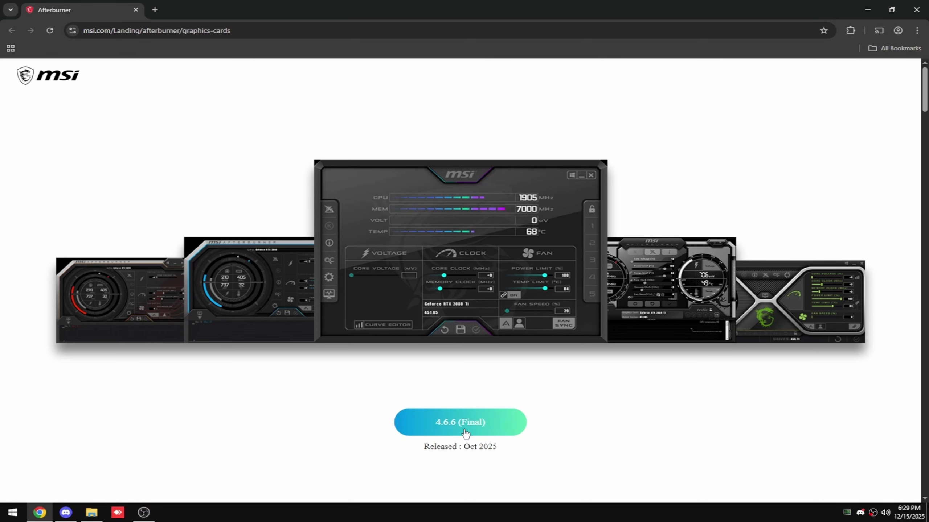
# Step: Download MSI Afterburner 4.6.6 and start its automatic overclock scan
pyautogui.click(465, 432)
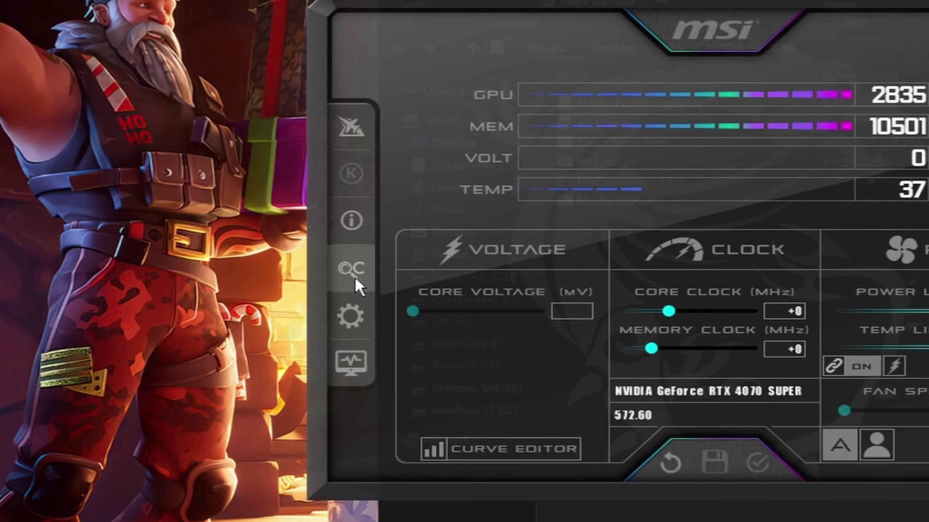
pyautogui.click(386, 283)
pyautogui.click(656, 422)
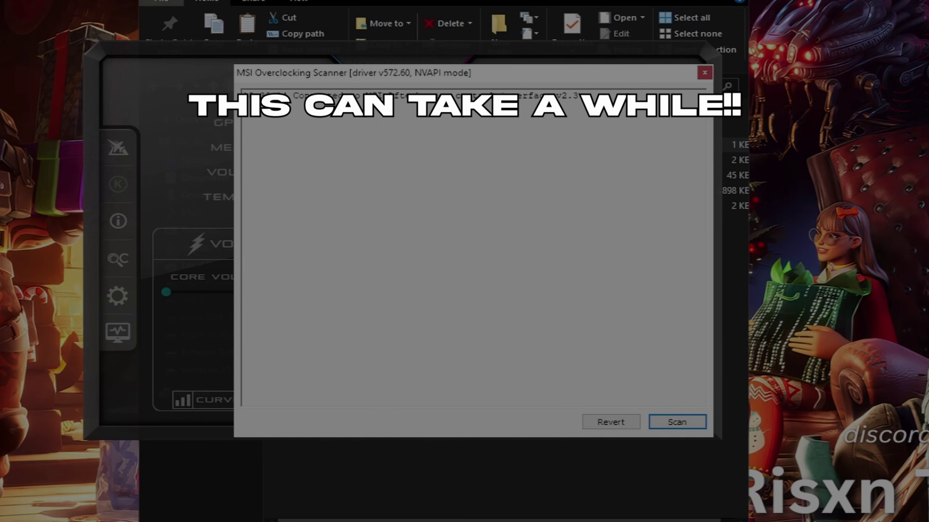
pyautogui.moveTo(521, 76); pyautogui.dragTo(259, 63)
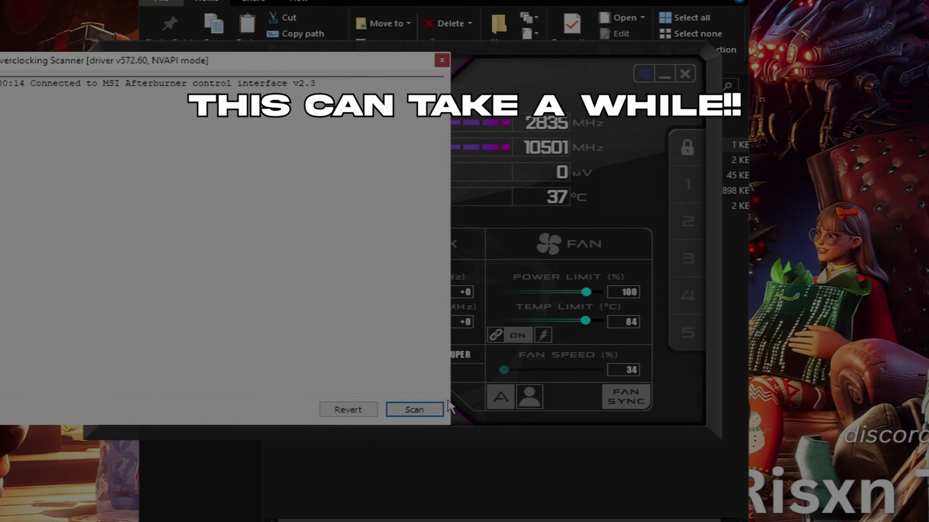
pyautogui.click(415, 410)
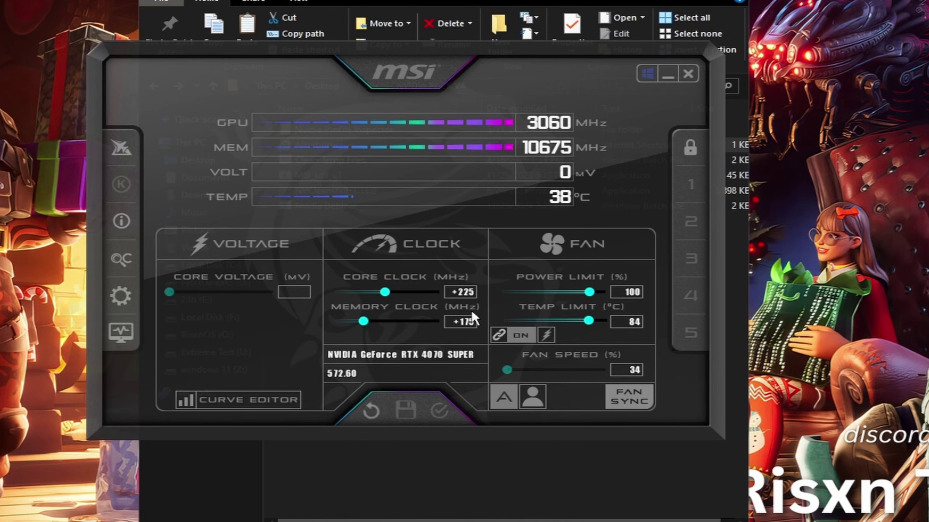
# Step: Raise the power limit to 110% and apply the +225 MHz core, +175 MHz memory overclock
pyautogui.moveTo(589, 292); pyautogui.dragTo(621, 290)
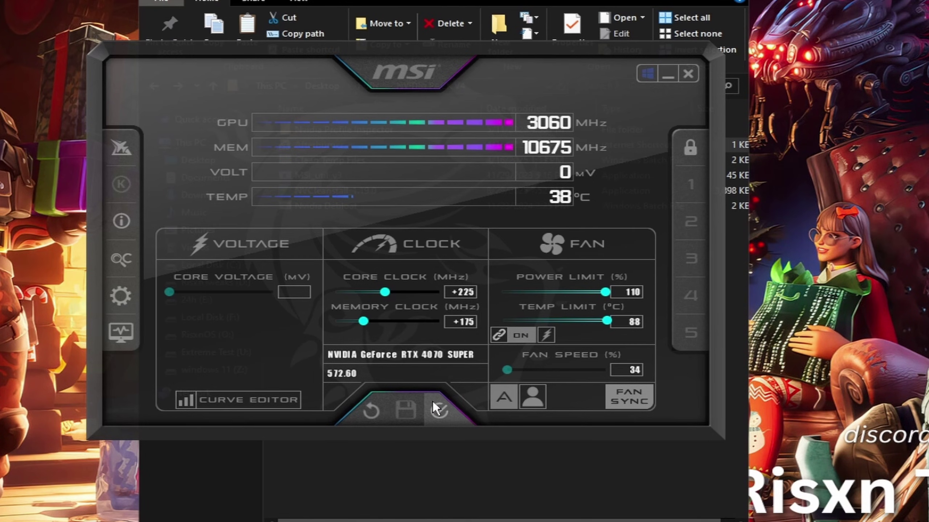
pyautogui.click(440, 417)
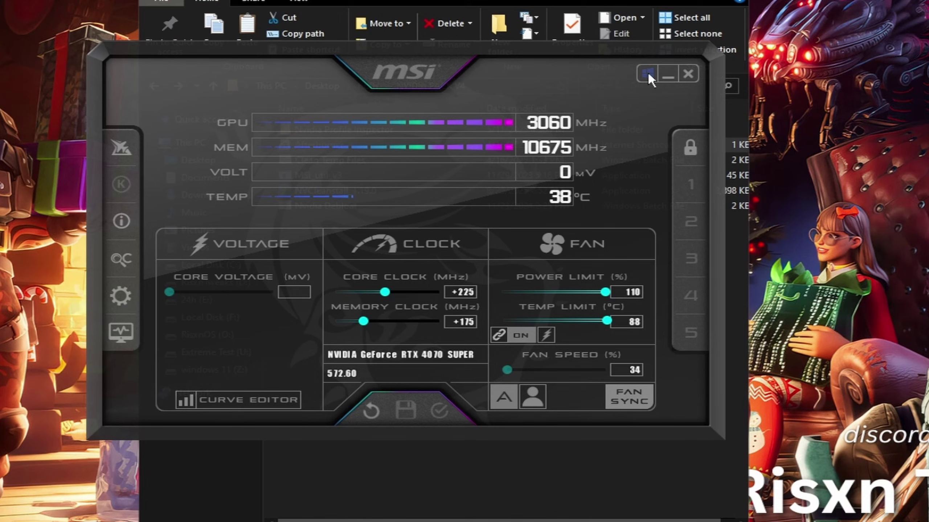
pyautogui.click(688, 141)
pyautogui.click(694, 148)
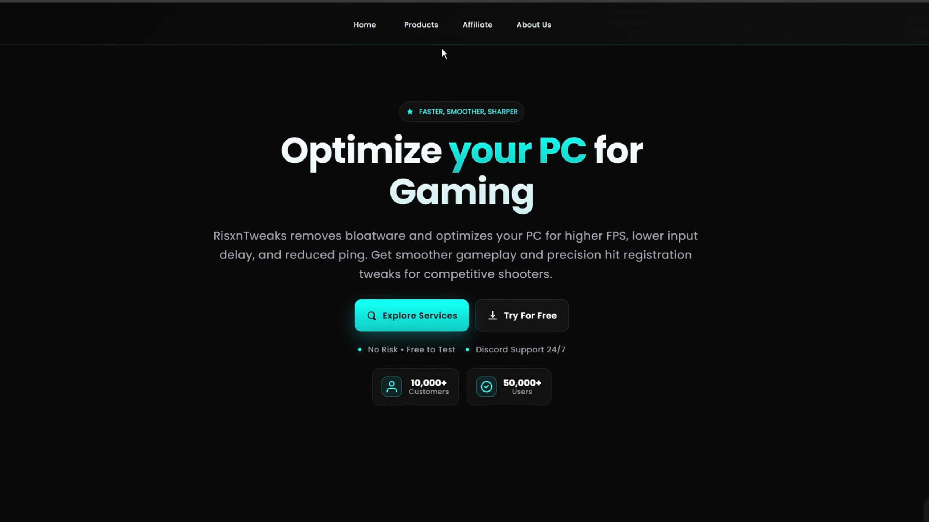
# Step: Jump to the Our Products section listing Basic, Pro and Extreme Tweaks at $10, $20 and $30
pyautogui.click(414, 24)
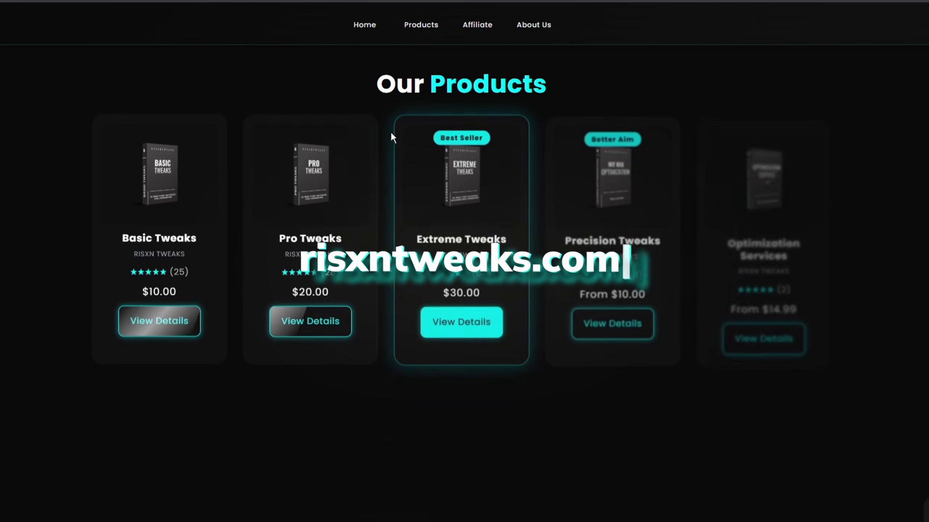